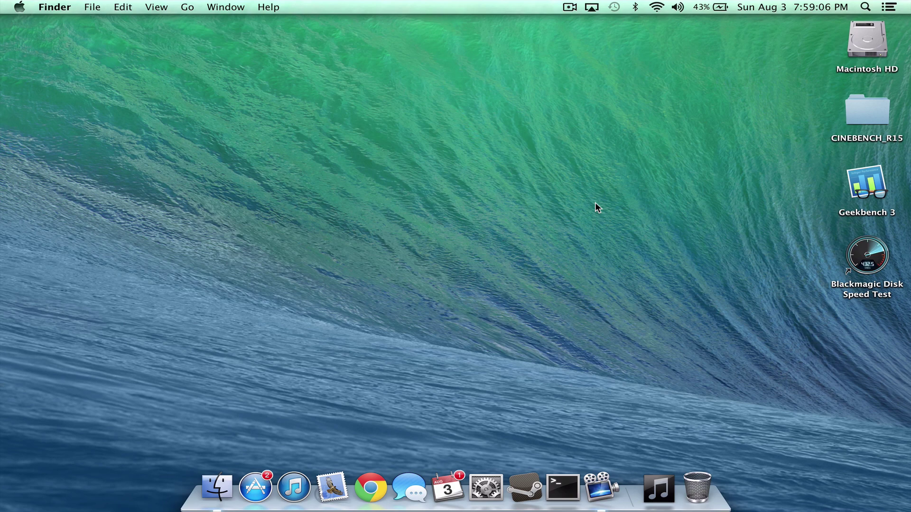
Launch CINEBENCH OSX from the CINEBENCH_R15 folder and accept its license agreement.
{"action": "double_click", "coordinate": [872, 108]}
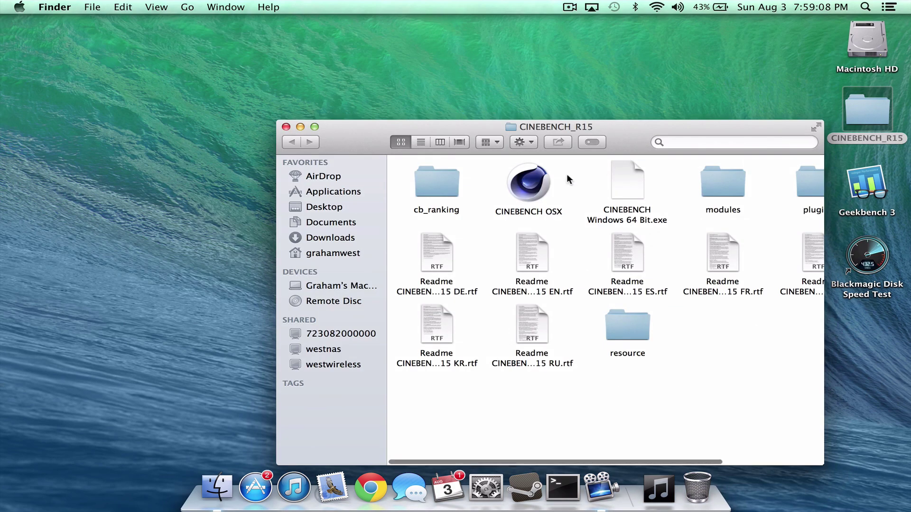
{"action": "double_click", "coordinate": [535, 192]}
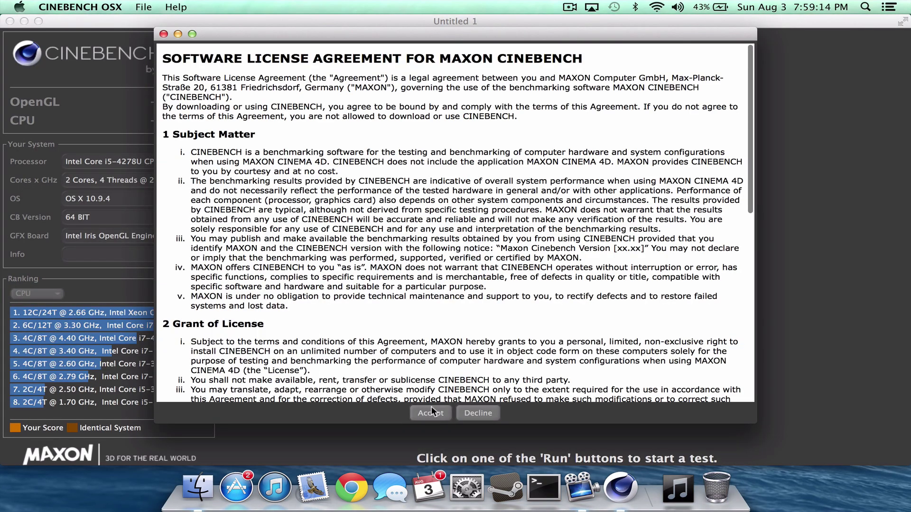
{"action": "left_click", "coordinate": [432, 413]}
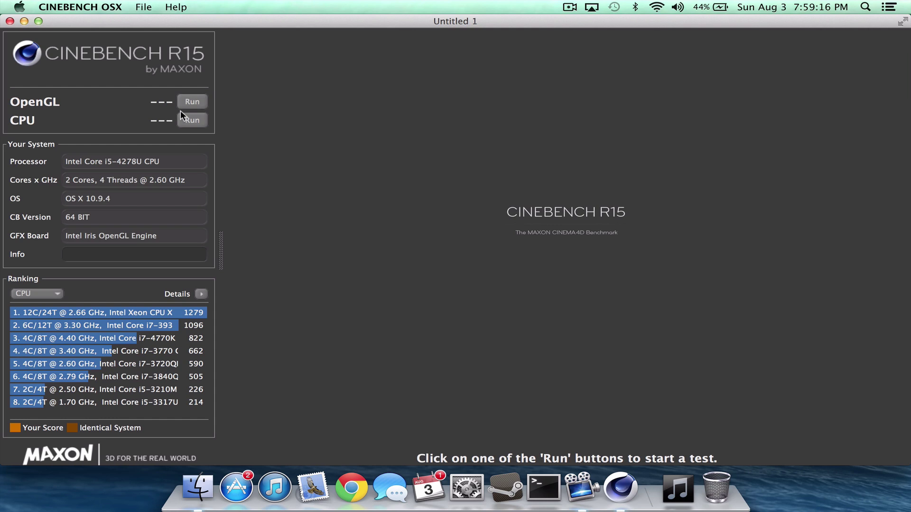
Run the OpenGL benchmark to a 17.44 fps score, then quit CINEBENCH and answer the save-score prompt.
{"action": "left_click", "coordinate": [192, 101]}
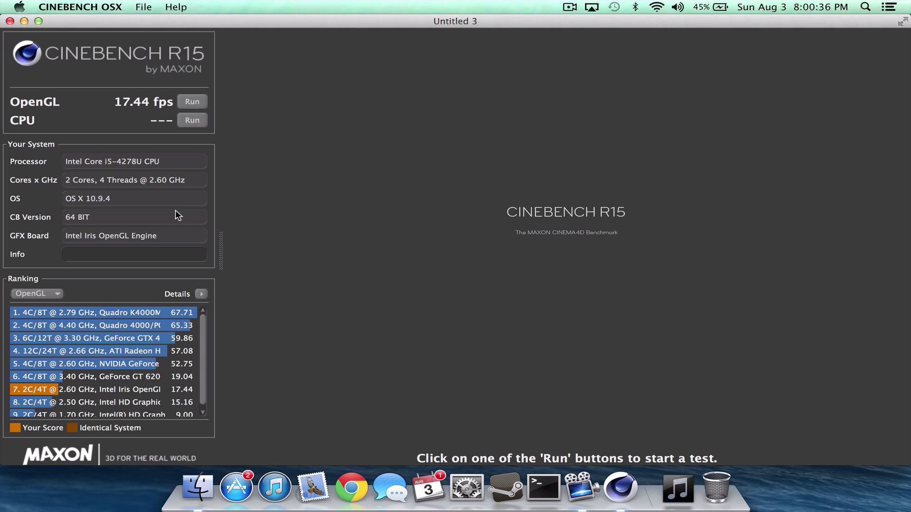
{"action": "key", "text": "super+q"}
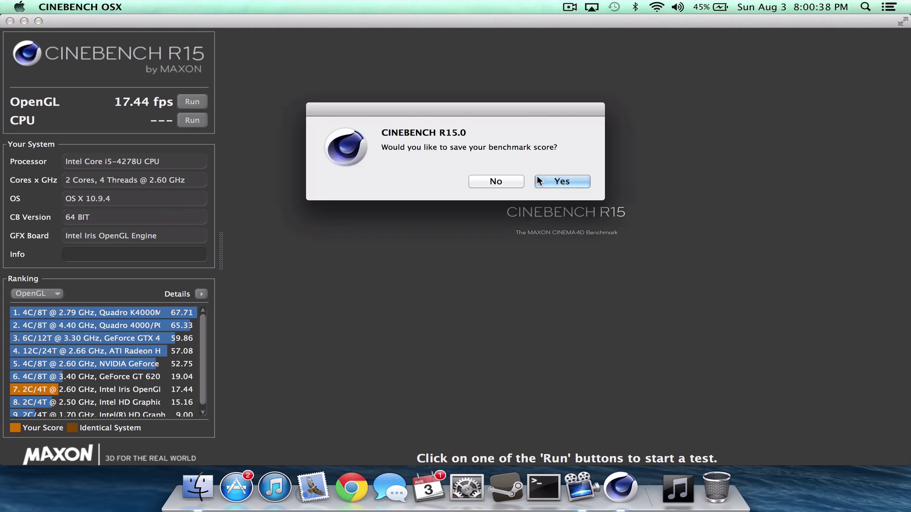
{"action": "left_click", "coordinate": [556, 181]}
Launch Geekbench 3, skip the tryout notice, and run its benchmarks for a 2832 single-core score.
{"action": "double_click", "coordinate": [865, 184]}
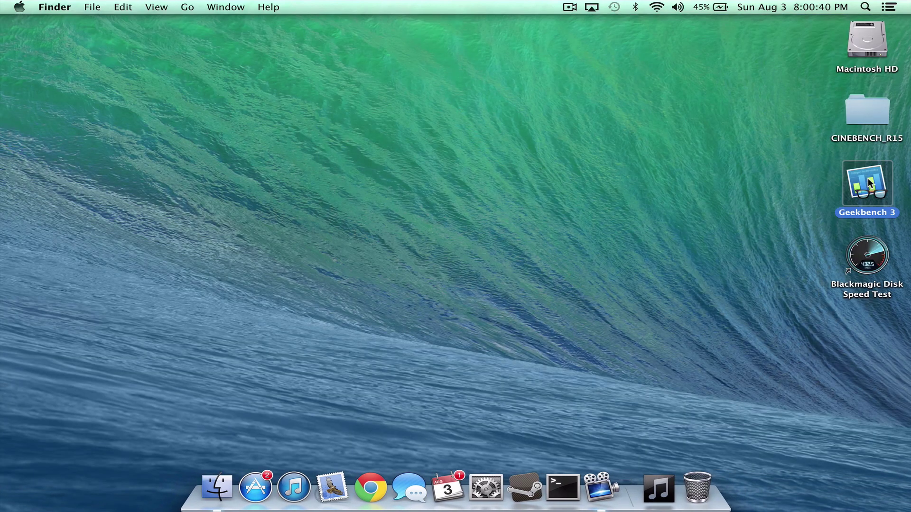
{"action": "left_click", "coordinate": [585, 186]}
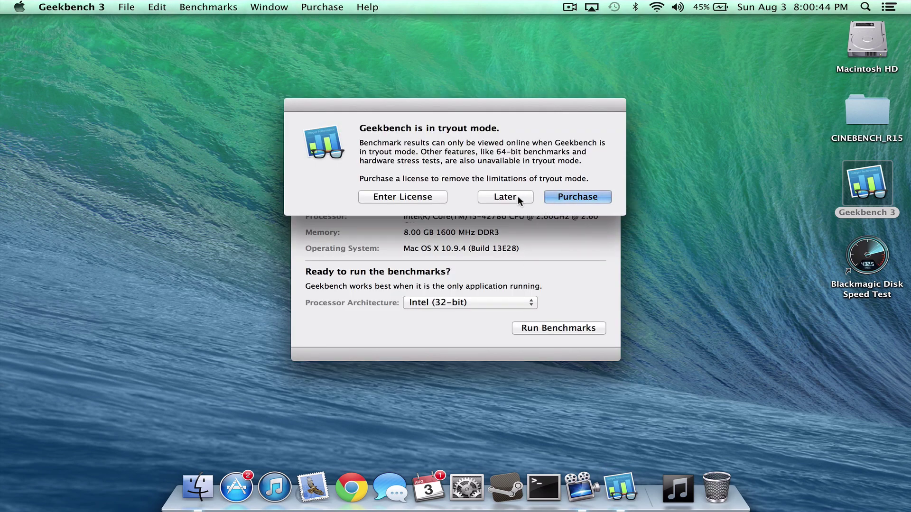
{"action": "left_click", "coordinate": [517, 196]}
{"action": "left_click", "coordinate": [555, 325]}
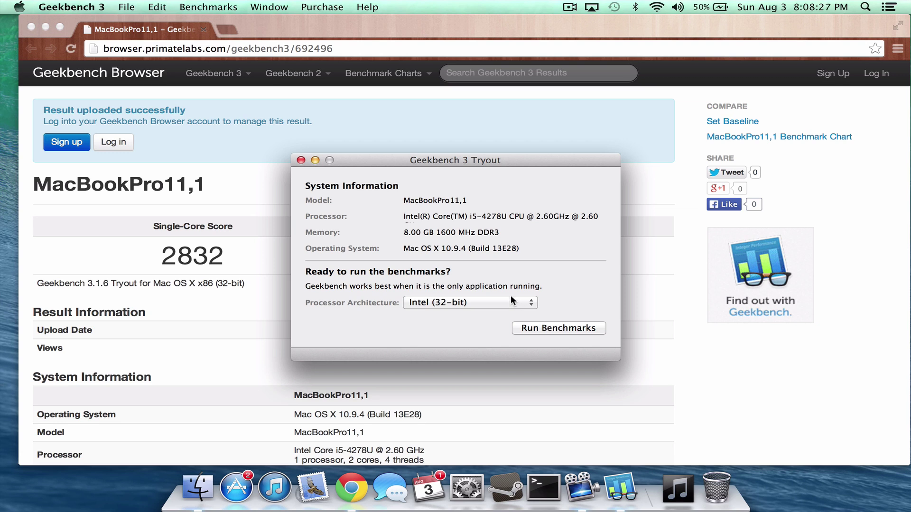
Bring the Geekbench Browser page forward showing 2832 single-core and 5886 multi-core.
{"action": "left_click", "coordinate": [432, 102]}
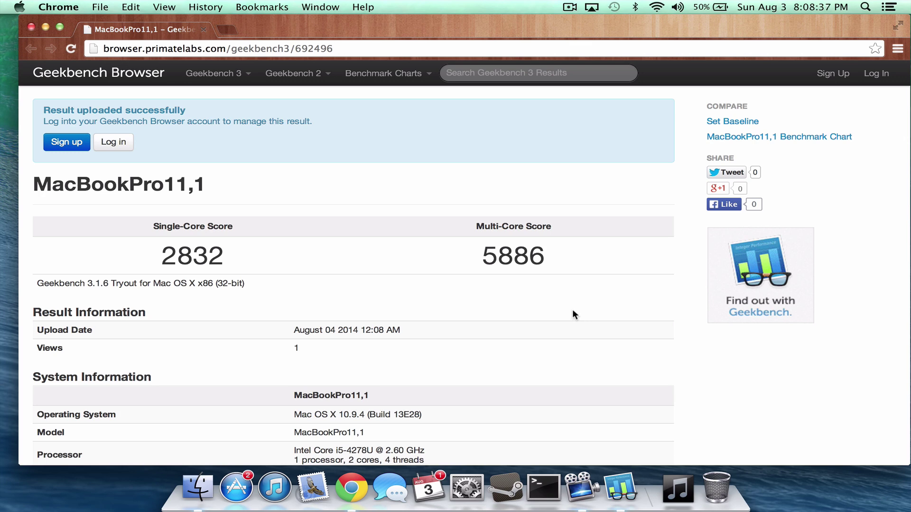
Close the results page and quit Geekbench, then run Disk Speed Test: 316.8 MB/s write, 706.8 MB/s read.
{"action": "key", "text": "super+w"}
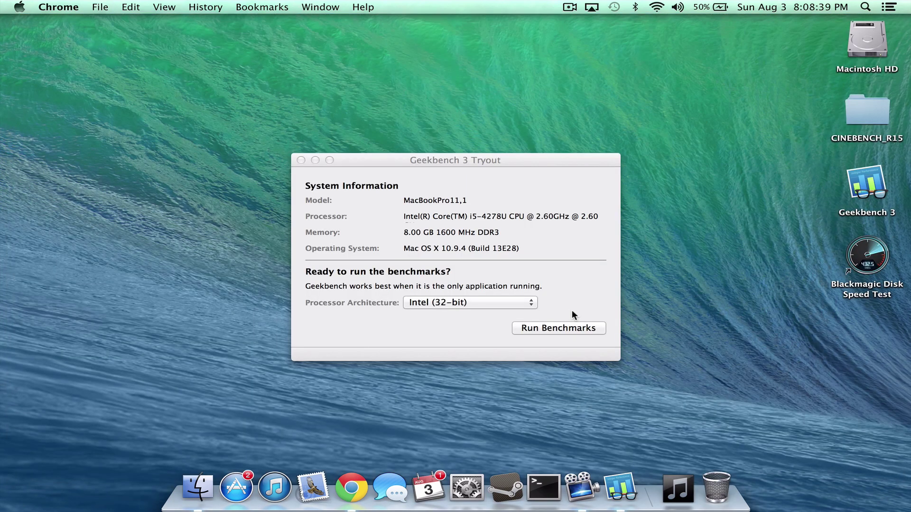
{"action": "key", "text": "super+q"}
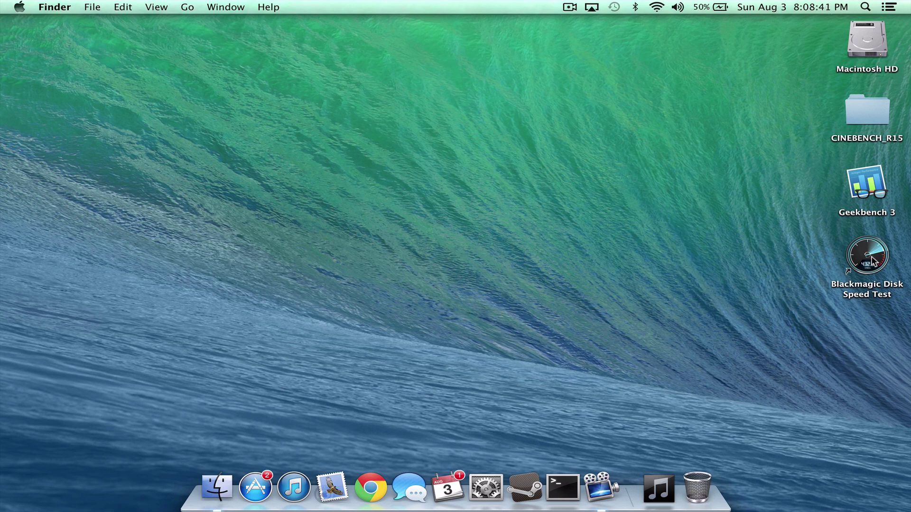
{"action": "double_click", "coordinate": [866, 257]}
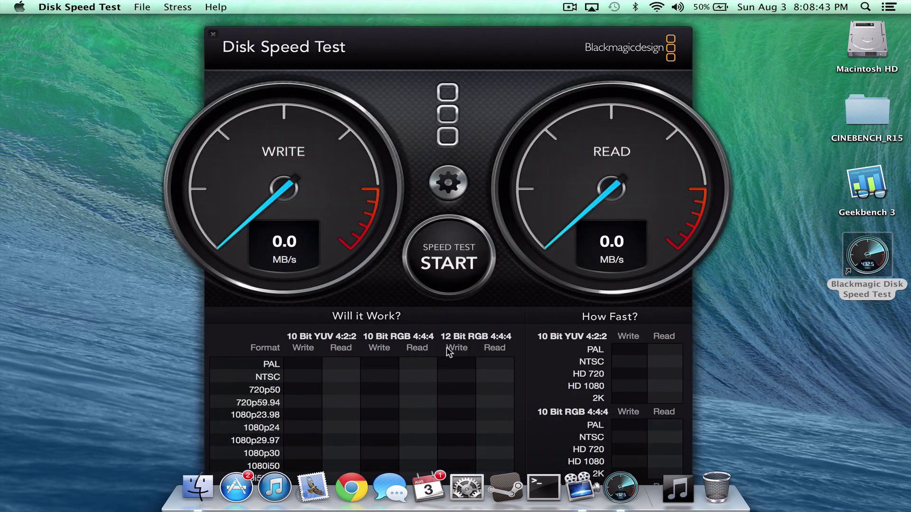
{"action": "left_click", "coordinate": [443, 251]}
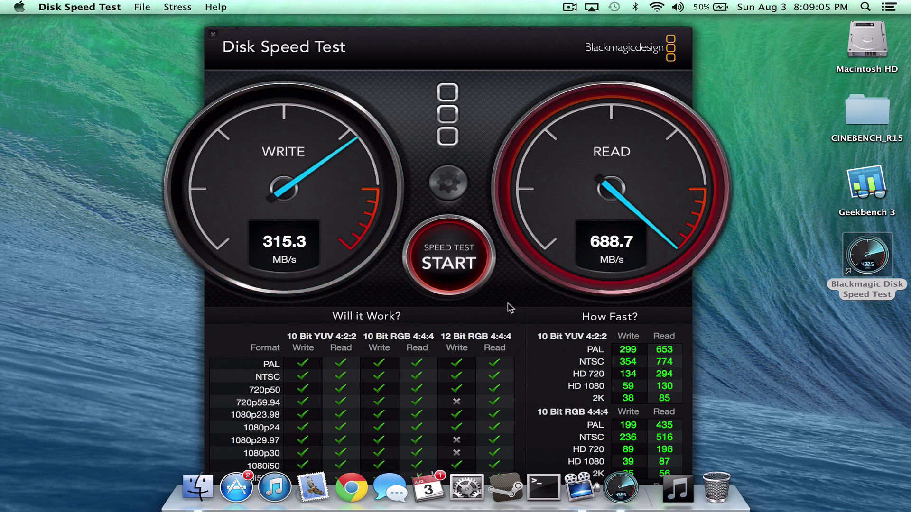
{"action": "left_click", "coordinate": [449, 256]}
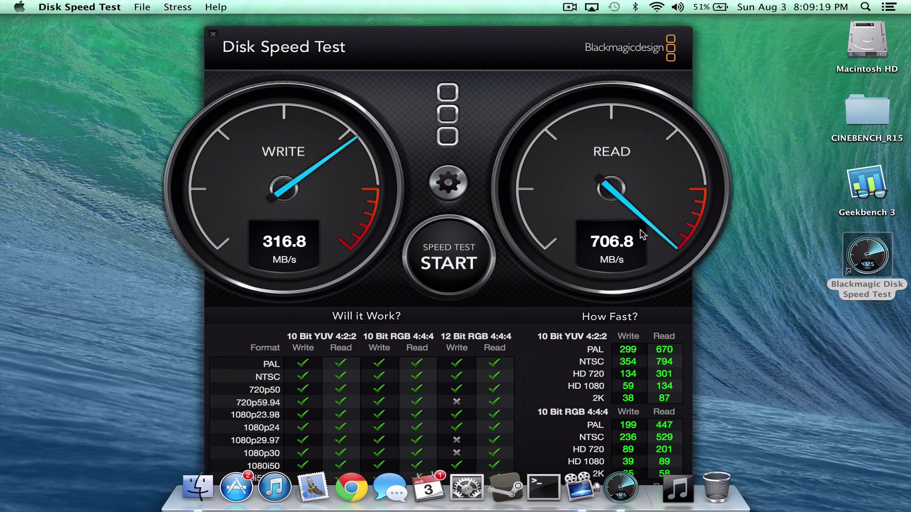
Quit Blackmagic Disk Speed Test, returning to the Finder desktop.
{"action": "key", "text": "super+q"}
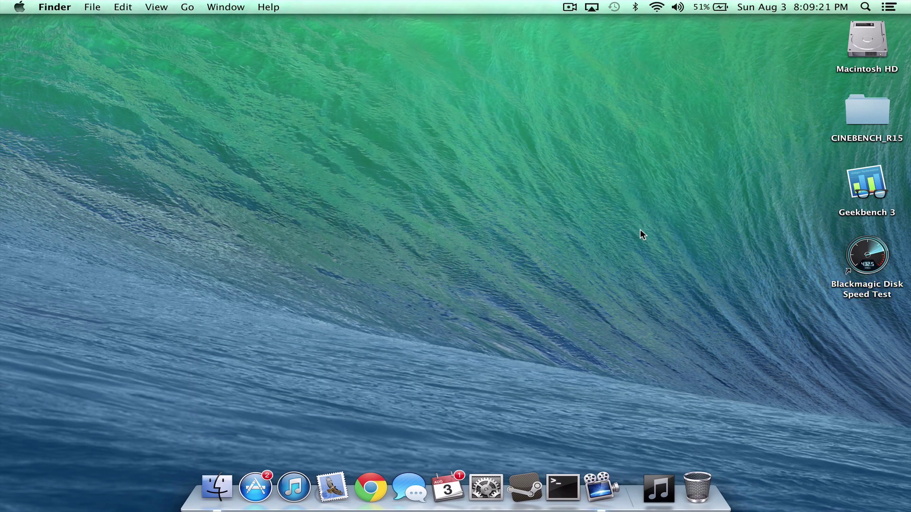